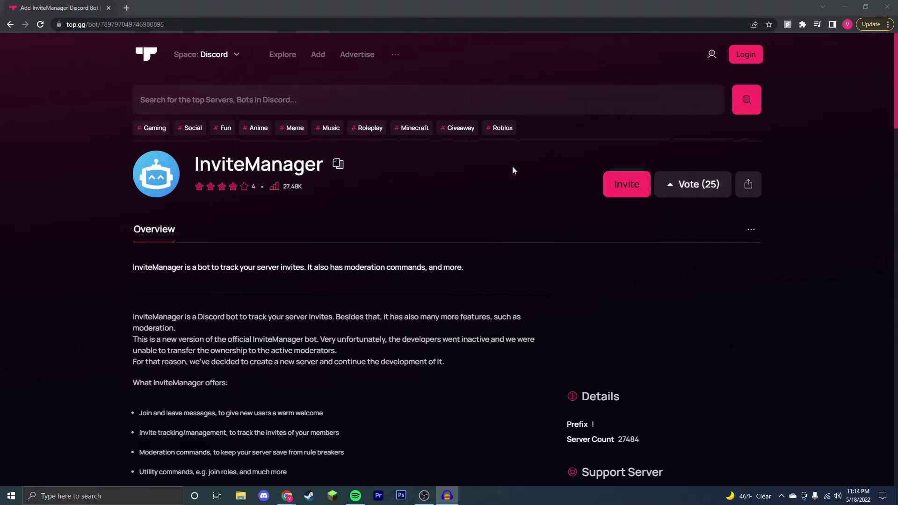
- Add InviteManager to the test server with Administrator permission and pass the hCaptcha check
{"action": "left_click", "coordinate": [614, 188]}
{"action": "left_click", "coordinate": [335, 312]}
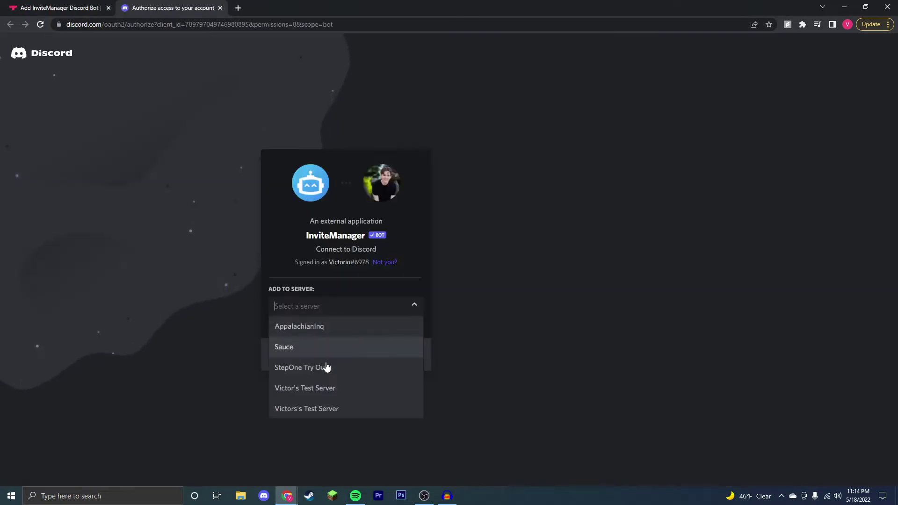
{"action": "left_click", "coordinate": [339, 391]}
{"action": "left_click", "coordinate": [395, 357]}
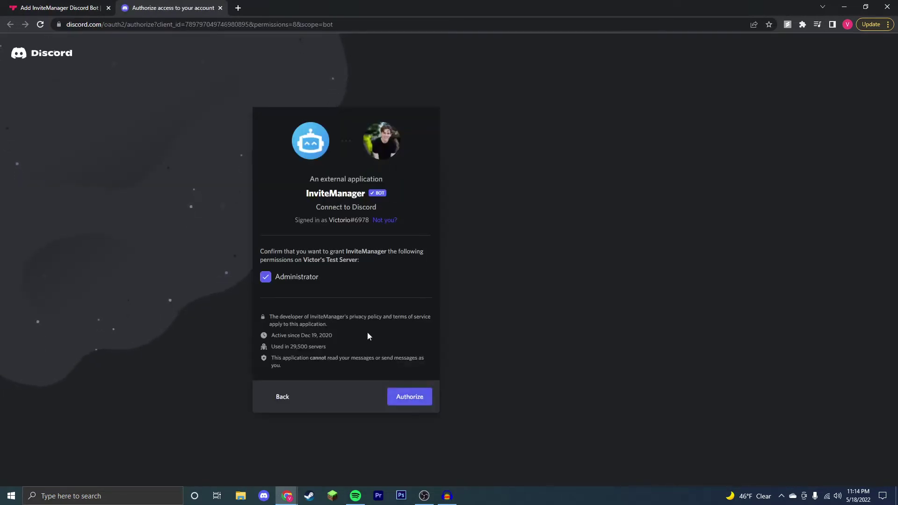
{"action": "left_click", "coordinate": [409, 397]}
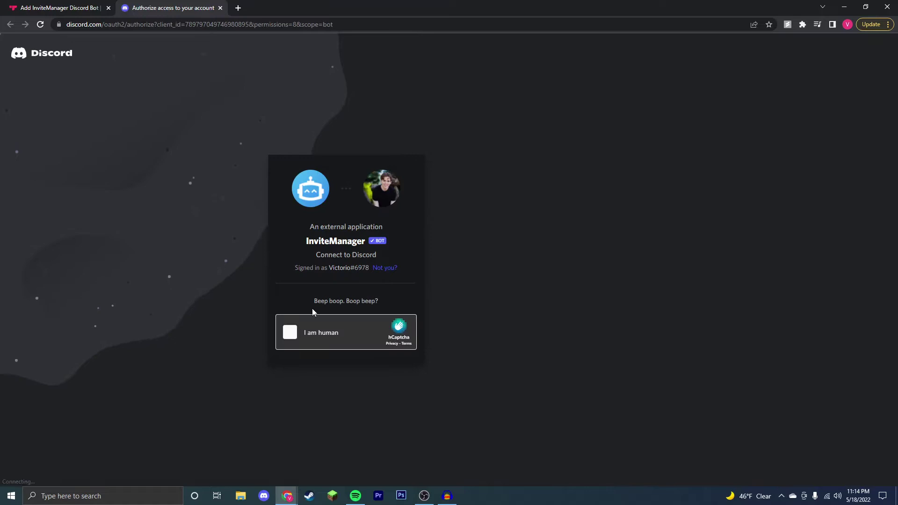
{"action": "left_click", "coordinate": [290, 332]}
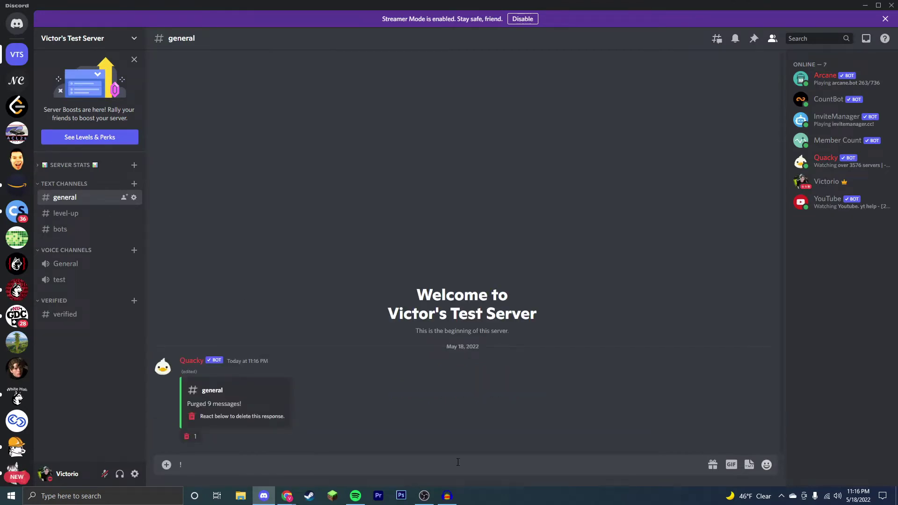
- Send !help in #general so InviteManager posts its full command list
{"action": "type", "text": "help"}
{"action": "key", "text": "Return"}
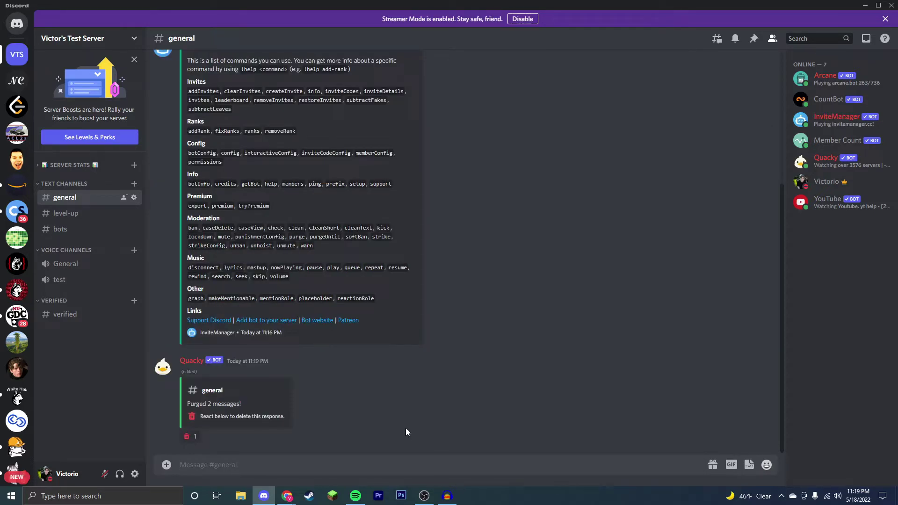
{"action": "type", "text": "!addRank @"}
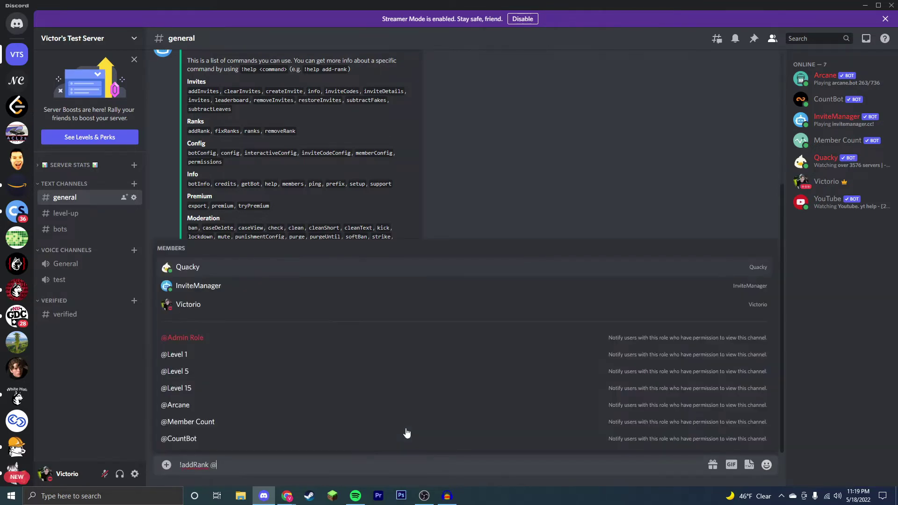
{"action": "key", "text": "Down"}
{"action": "key", "text": "Down"}
{"action": "key", "text": "Down"}
{"action": "key", "text": "Down"}
{"action": "key", "text": "Return"}
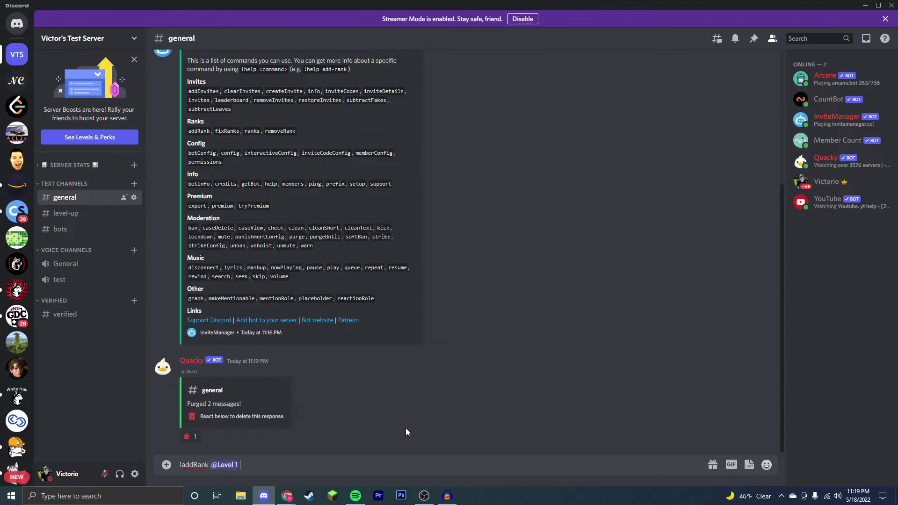
{"action": "type", "text": "5 Congrats on reaching level 1!"}
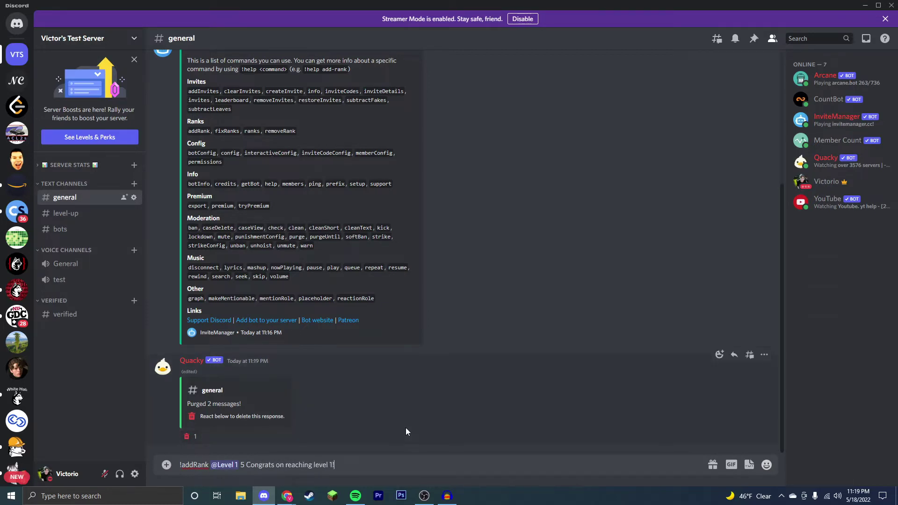
{"action": "key", "text": "Return"}
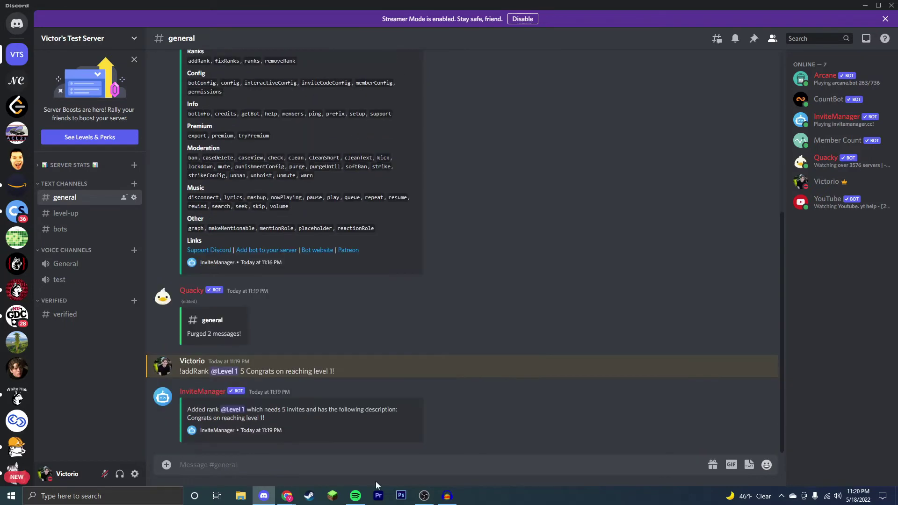
- Check Quacky's invite count with !invites Quacky, which reports 0 invites
{"action": "type", "text": "o"}
{"action": "key", "text": "BackSpace"}
{"action": "type", "text": "!invites Quacky"}
{"action": "key", "text": "Return"}
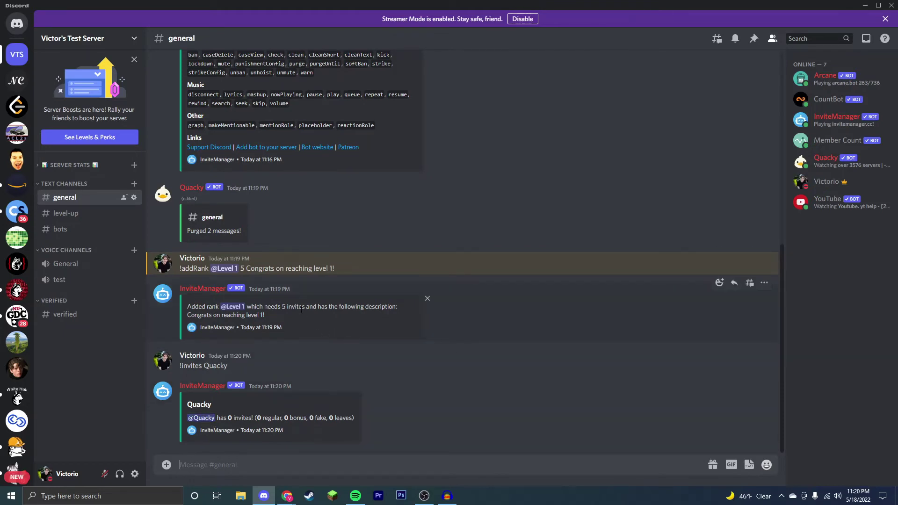
- Check your own invite count with !invites, showing 0 invites and 5 short of Level 1
{"action": "type", "text": "!invites"}
{"action": "key", "text": "Return"}
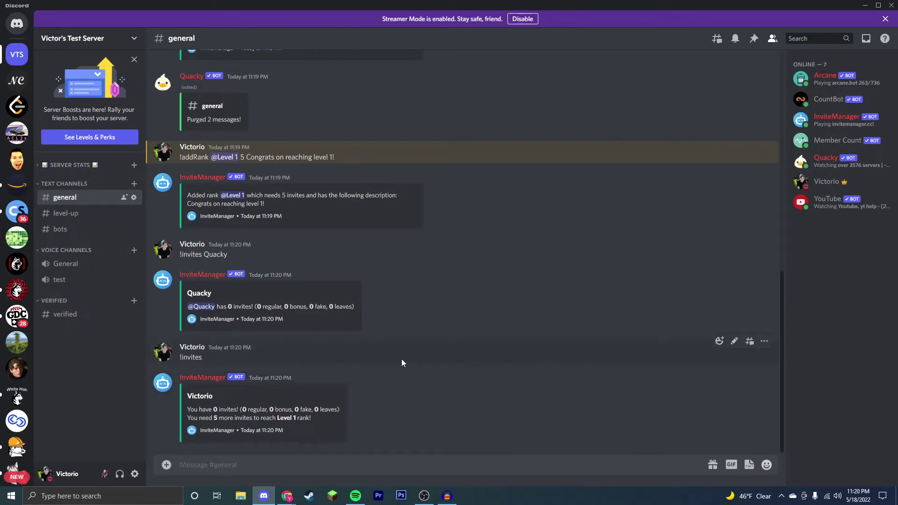
{"action": "scroll", "coordinate": [401, 359], "scroll_direction": "up", "scroll_amount": 6}
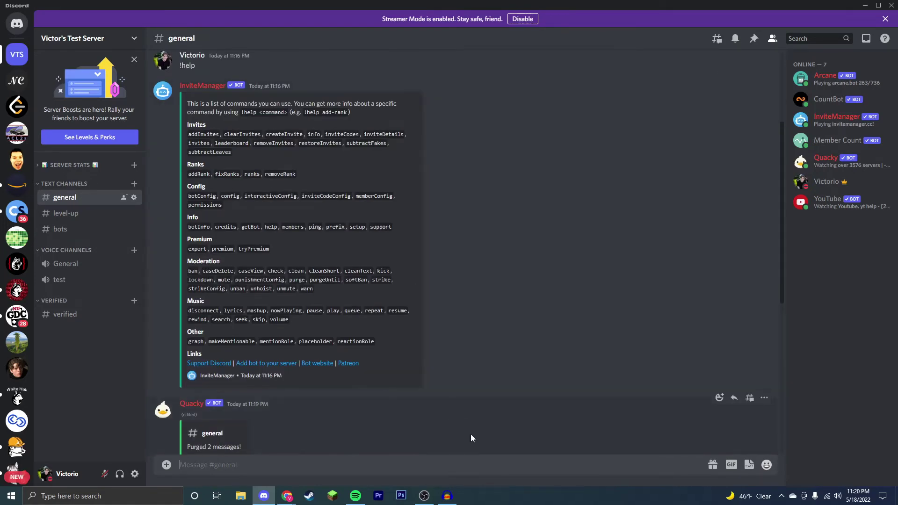
{"action": "scroll", "coordinate": [473, 434], "scroll_direction": "down", "scroll_amount": 10}
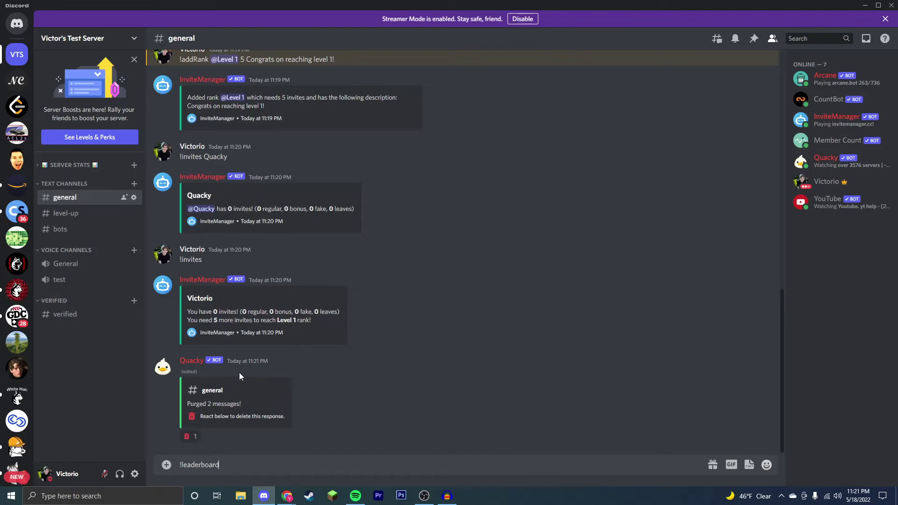
- Post the !leaderboard command and read the reply reporting no invites yet
{"action": "key", "text": "Return"}
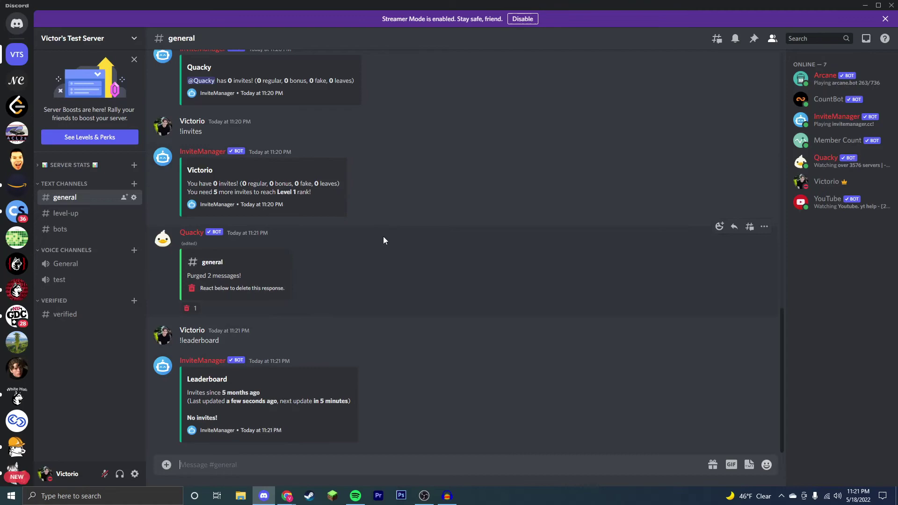
{"action": "scroll", "coordinate": [380, 239], "scroll_direction": "up", "scroll_amount": 6}
{"action": "scroll", "coordinate": [377, 243], "scroll_direction": "up", "scroll_amount": 2}
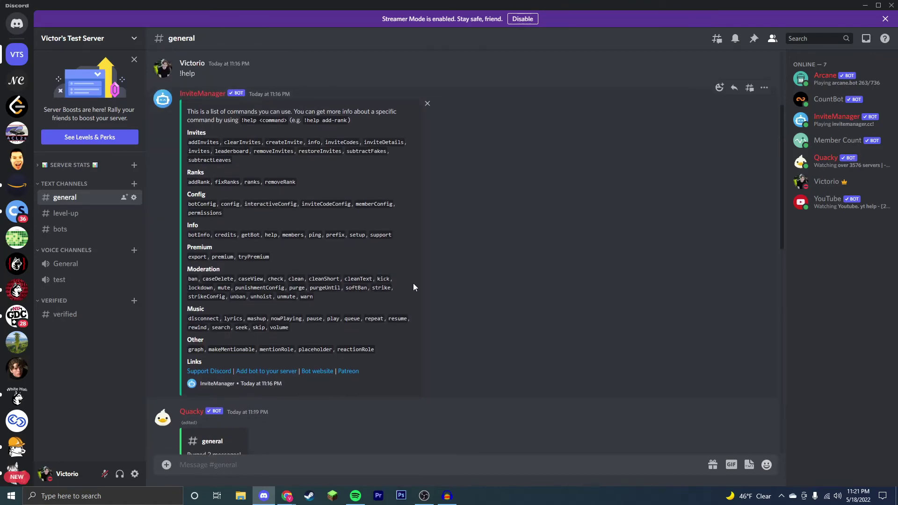
{"action": "type", "text": "!removeRank @"}
{"action": "key", "text": "Down"}
{"action": "key", "text": "Down"}
{"action": "key", "text": "Down"}
{"action": "key", "text": "Return"}
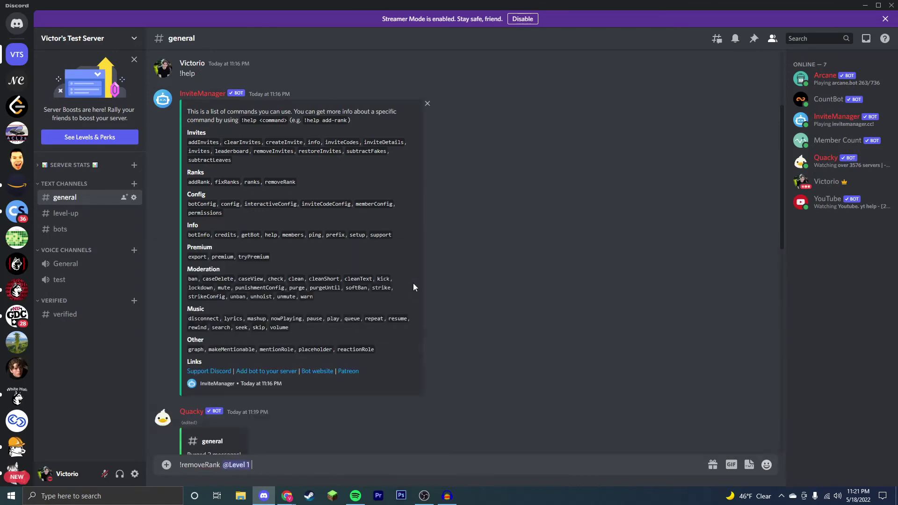
{"action": "key", "text": "Return"}
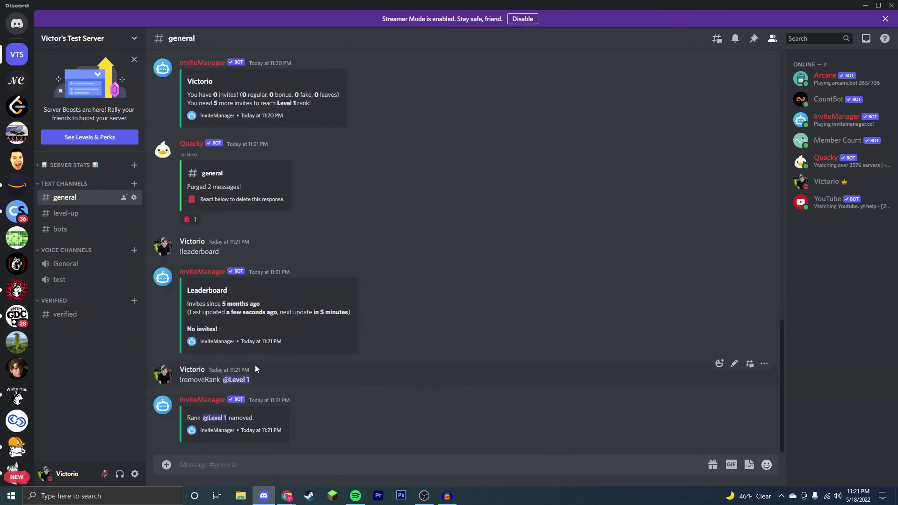
- List the ranks with !ranks, confirming no ranks remain
{"action": "type", "text": "!ranks"}
{"action": "key", "text": "Return"}
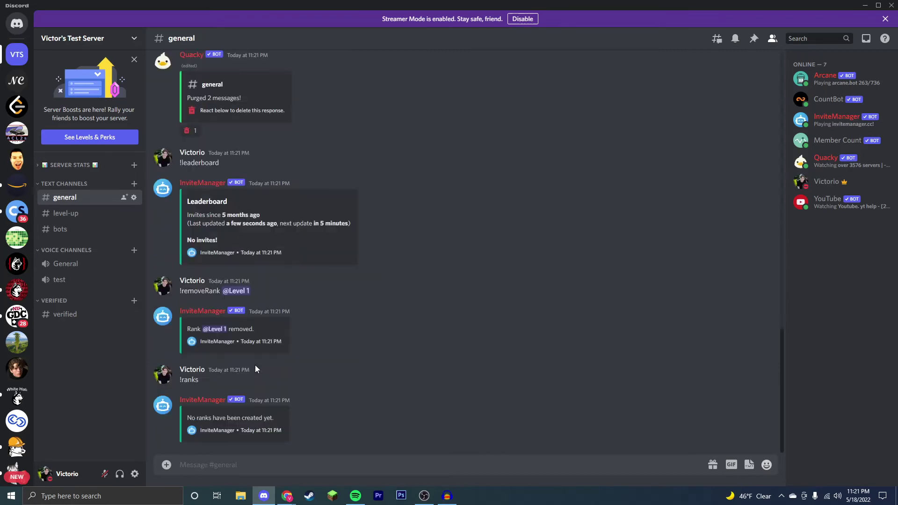
{"action": "type", "text": "!"}
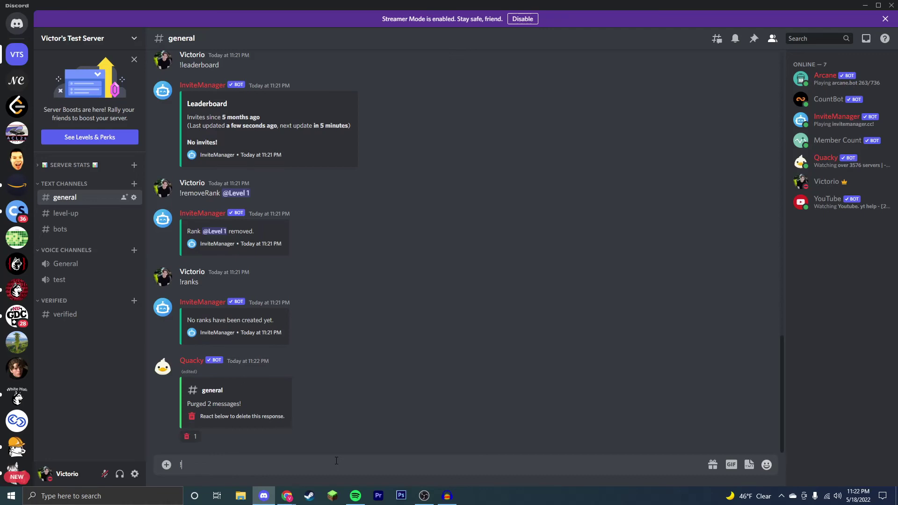
- Send !inviteCodes, read InviteManager's DM reporting no active codes, then return to #general
{"action": "type", "text": "inviteCodes"}
{"action": "key", "text": "Return"}
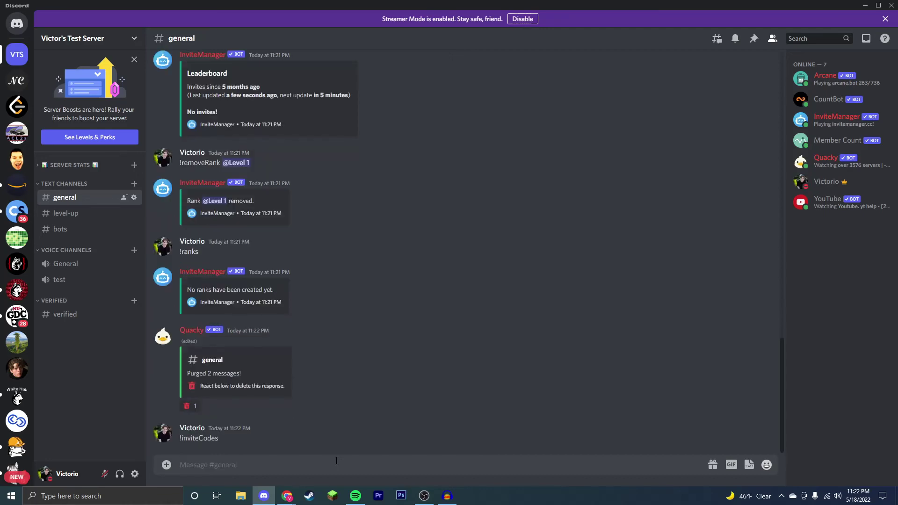
{"action": "left_click", "coordinate": [16, 51]}
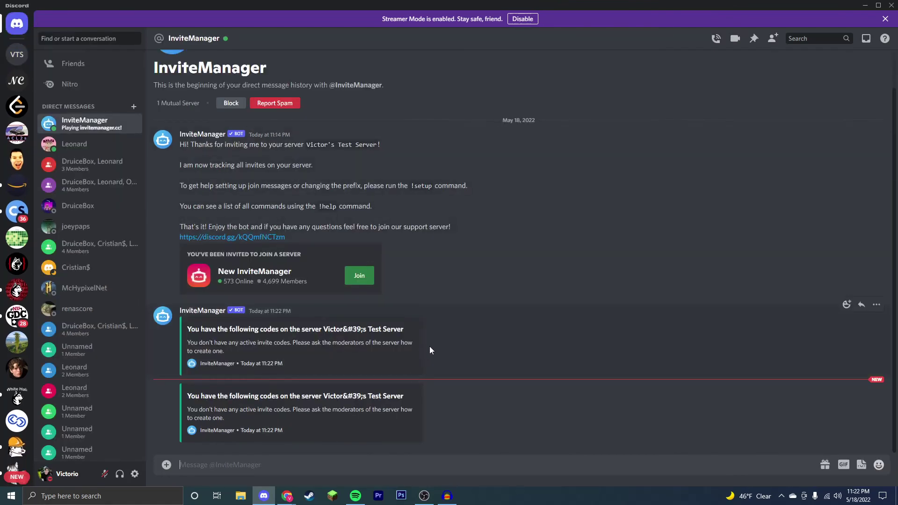
{"action": "left_click_drag", "start_coordinate": [302, 429], "coordinate": [283, 409]}
{"action": "key", "text": "ctrl+b"}
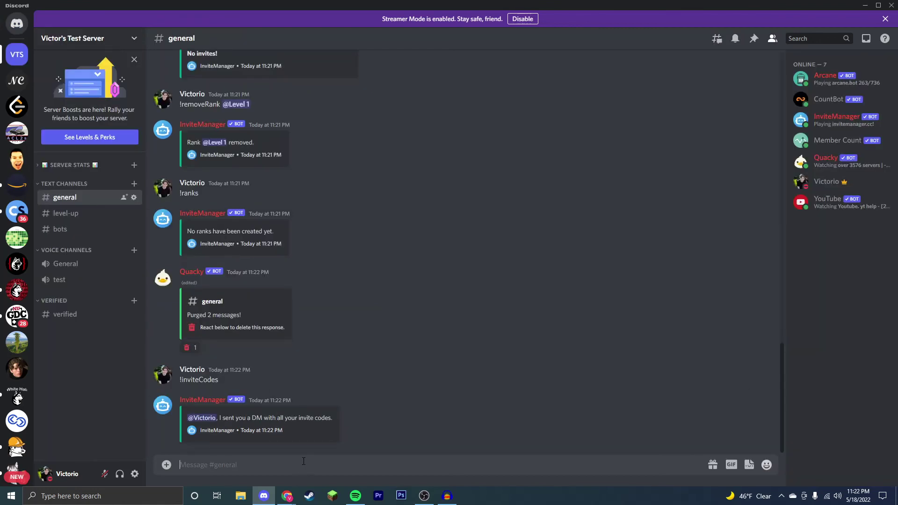